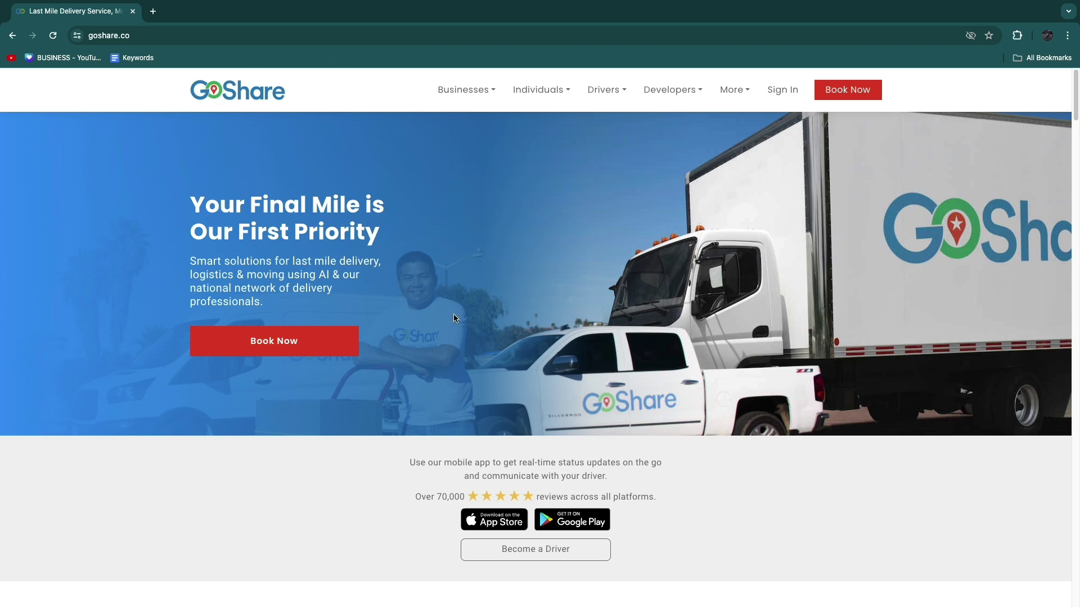
Step: Choose Sign Up to Drive from the Drivers menu in the top navigation
click(609, 91)
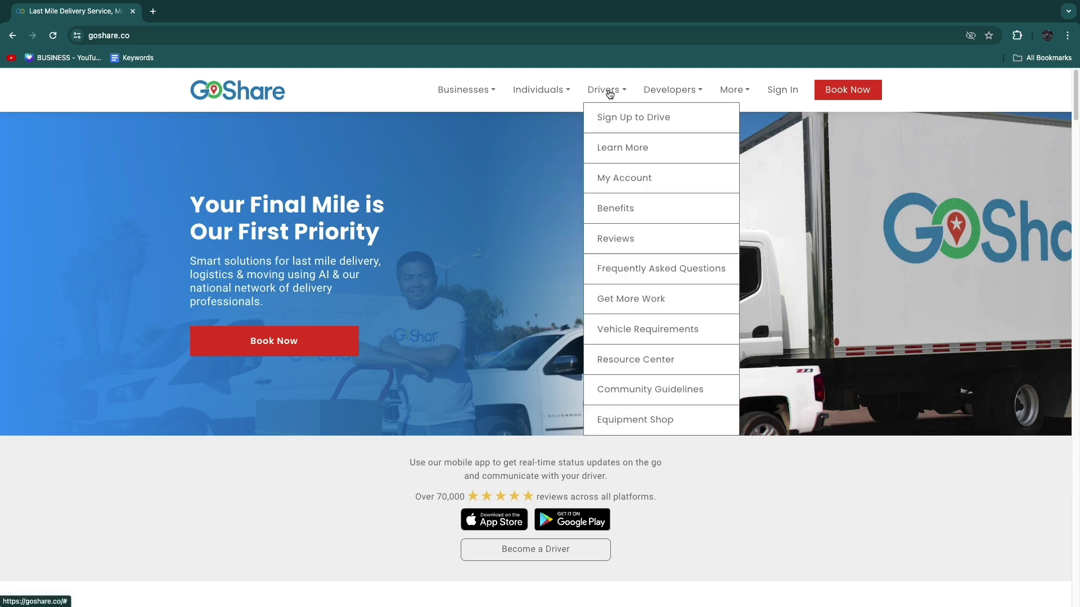
click(641, 120)
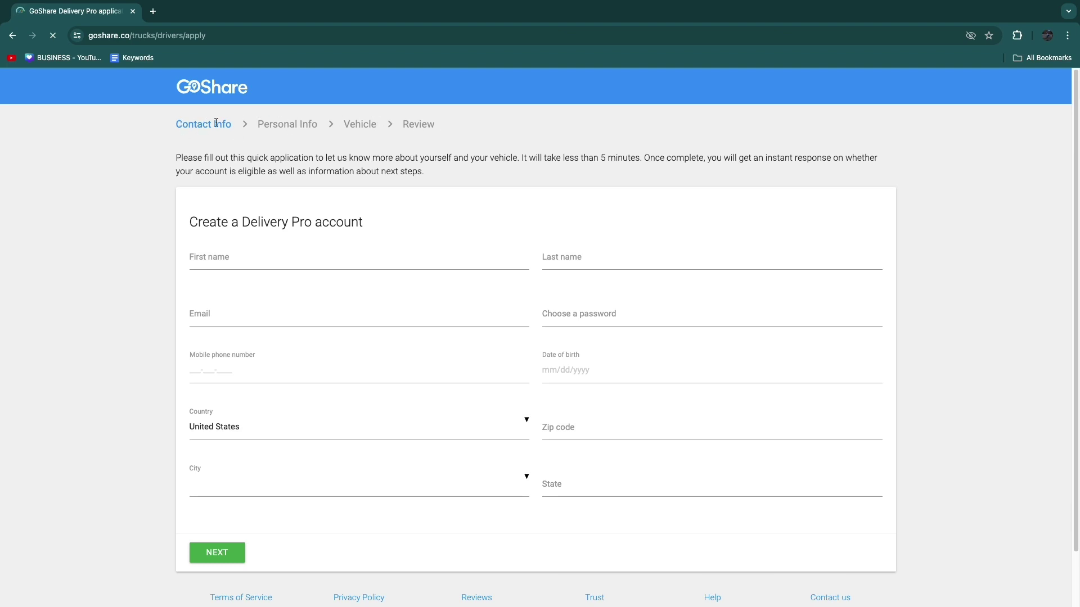
scroll(329, 383, down, 1)
Step: Continue the Delivery Pro form from contact info to the Personal Info step
click(279, 123)
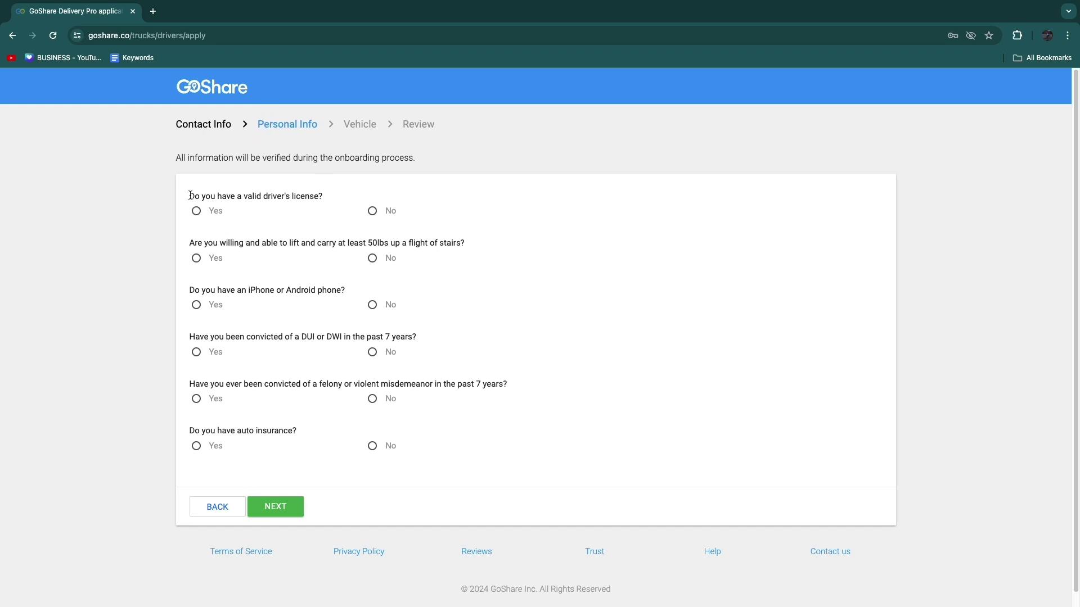
Step: Answer yes to the driver's license, 50 lb lifting, and smartphone questions
drag(190, 195, 322, 196)
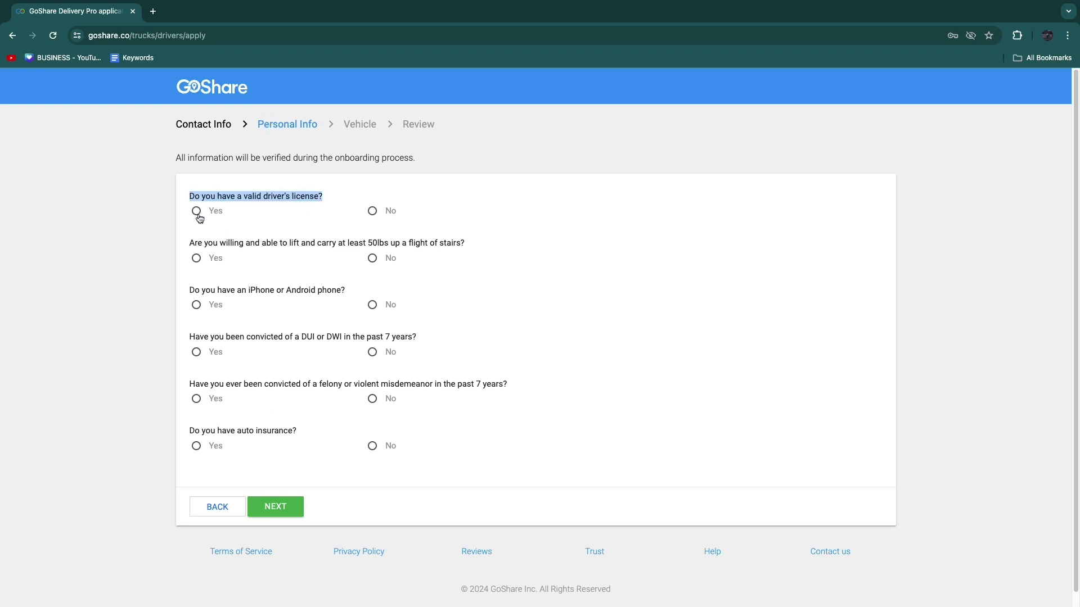
click(197, 211)
drag(189, 242, 480, 245)
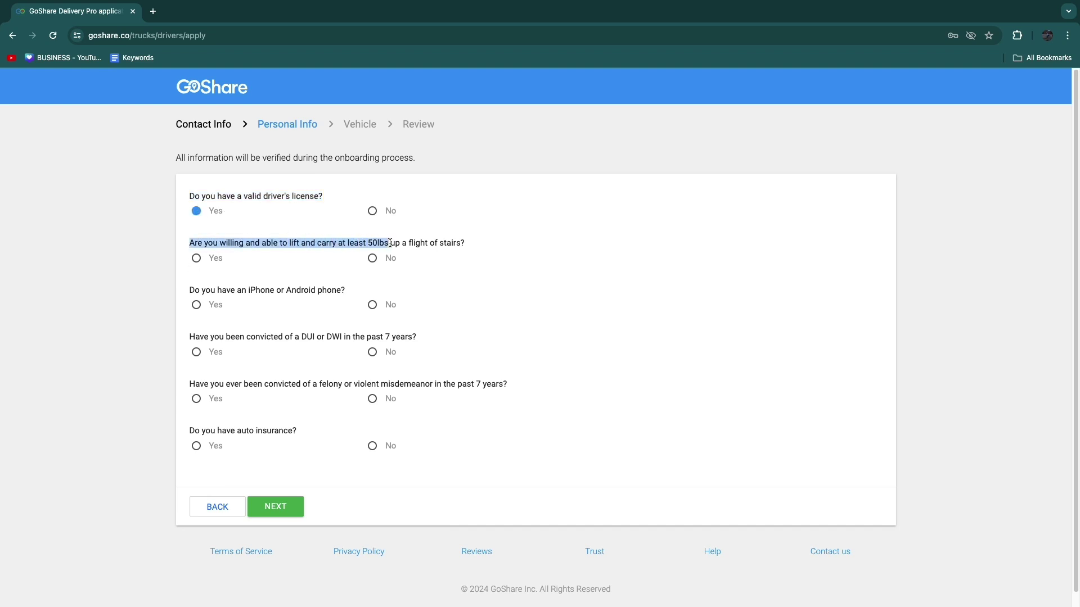
click(199, 258)
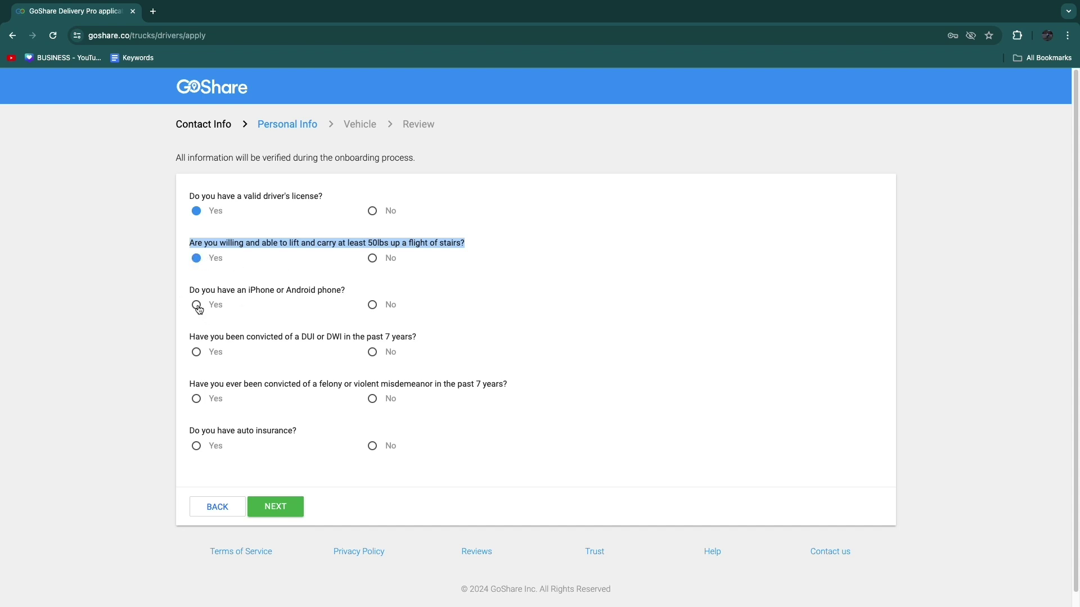
click(197, 306)
Step: Answer no to the DUI/DWI and felony or violent misdemeanor questions
drag(192, 335, 433, 336)
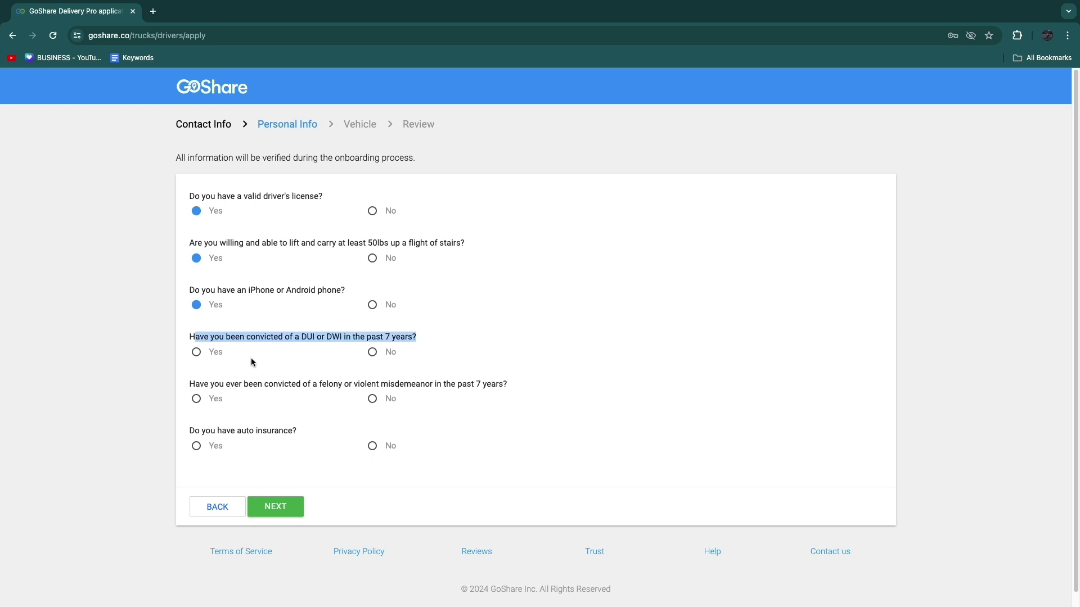
click(372, 352)
drag(190, 384, 530, 401)
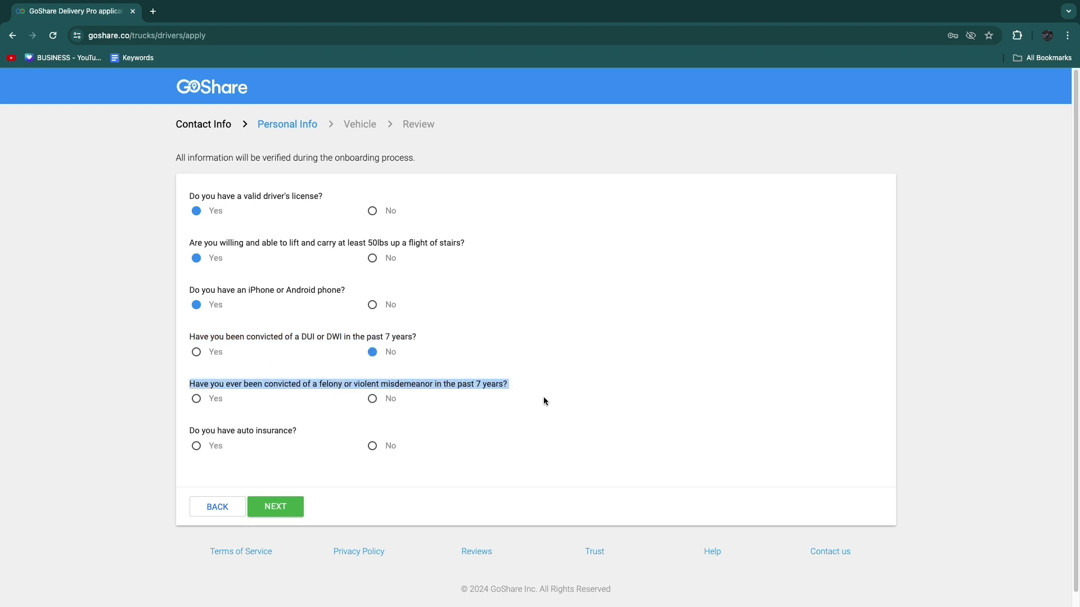
click(389, 398)
Step: On the Vehicle step, set the make to Ford and the model to Transit 150
click(275, 506)
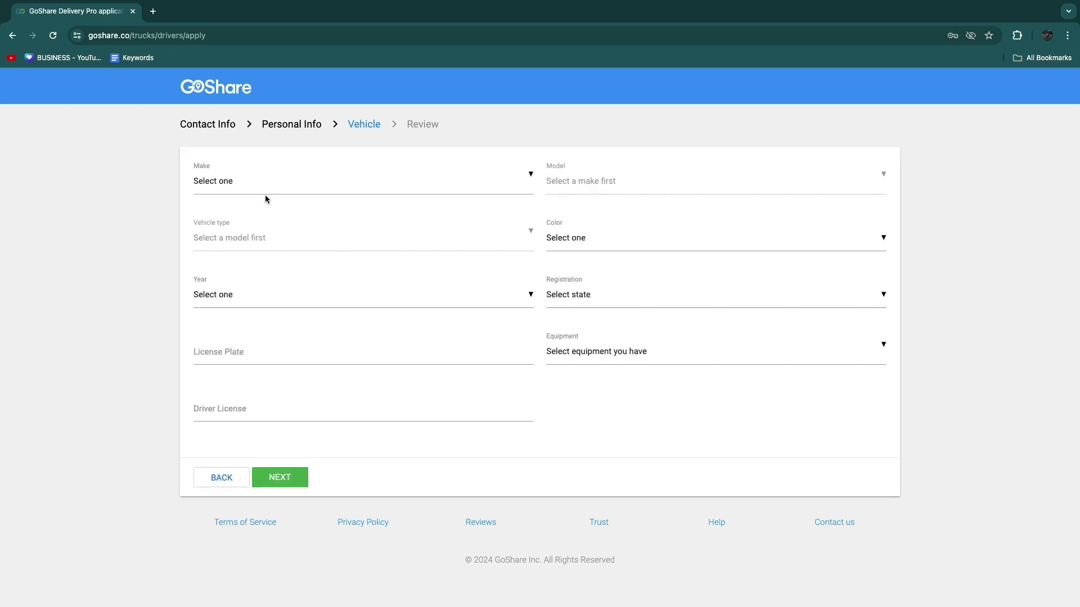
click(224, 181)
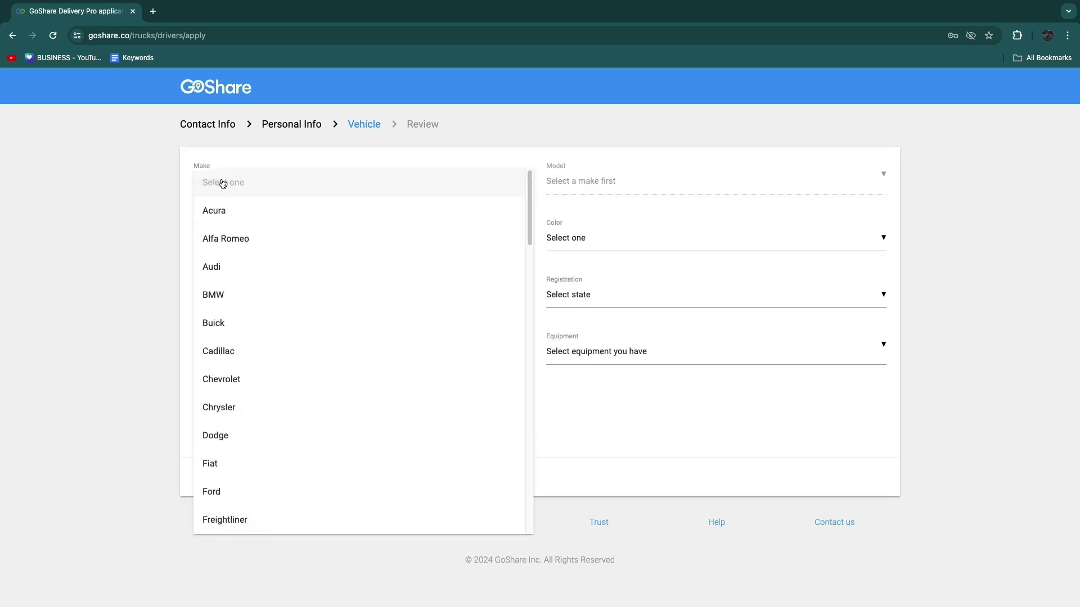
scroll(278, 355, down, 3)
scroll(279, 372, down, 2)
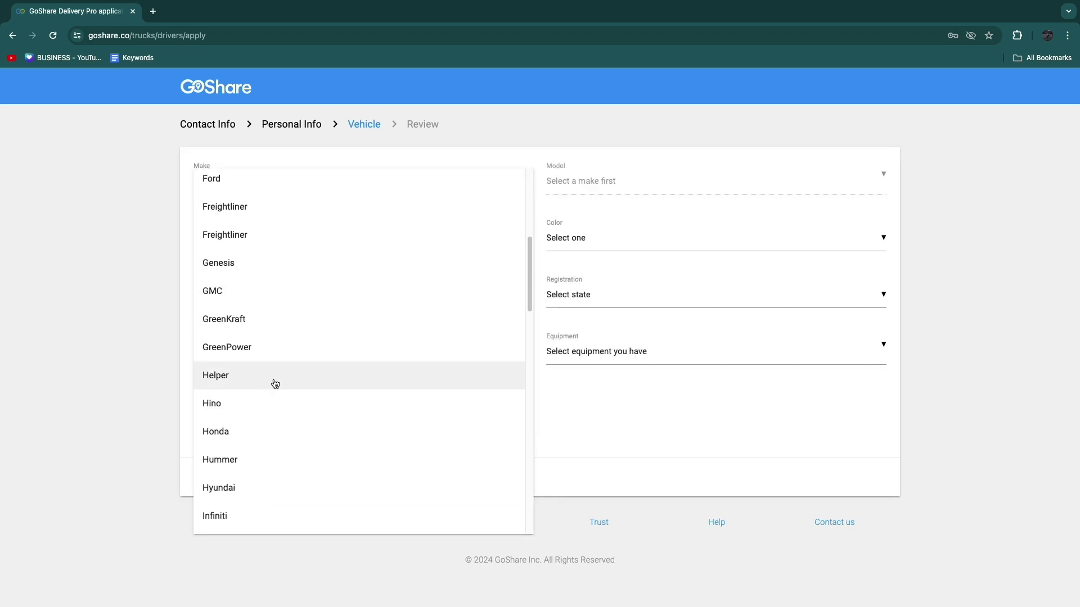
scroll(273, 384, up, 3)
click(249, 365)
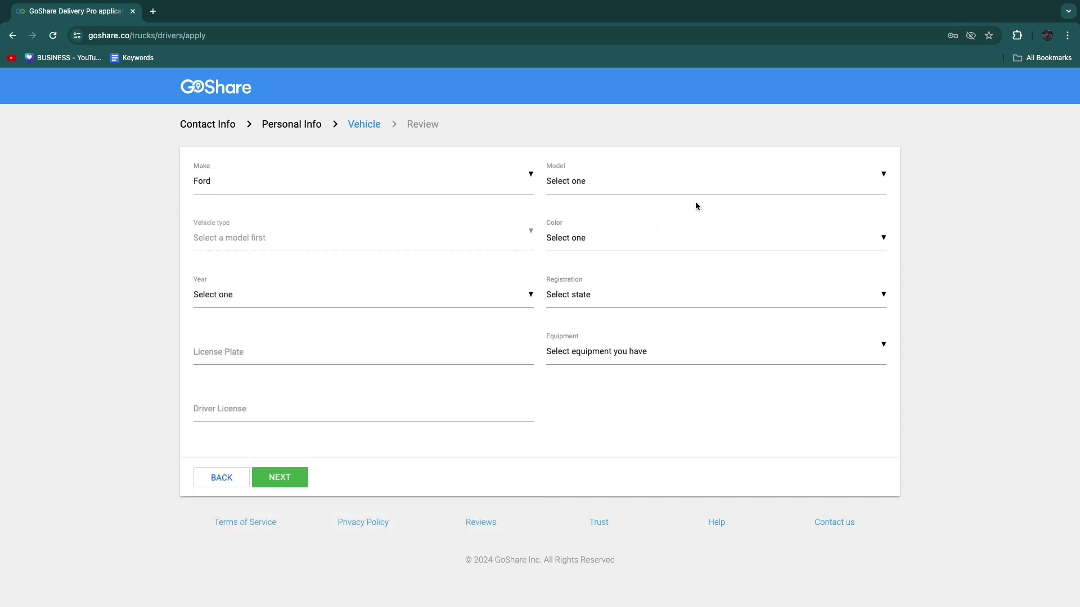
click(685, 181)
scroll(607, 416, down, 3)
scroll(625, 440, down, 2)
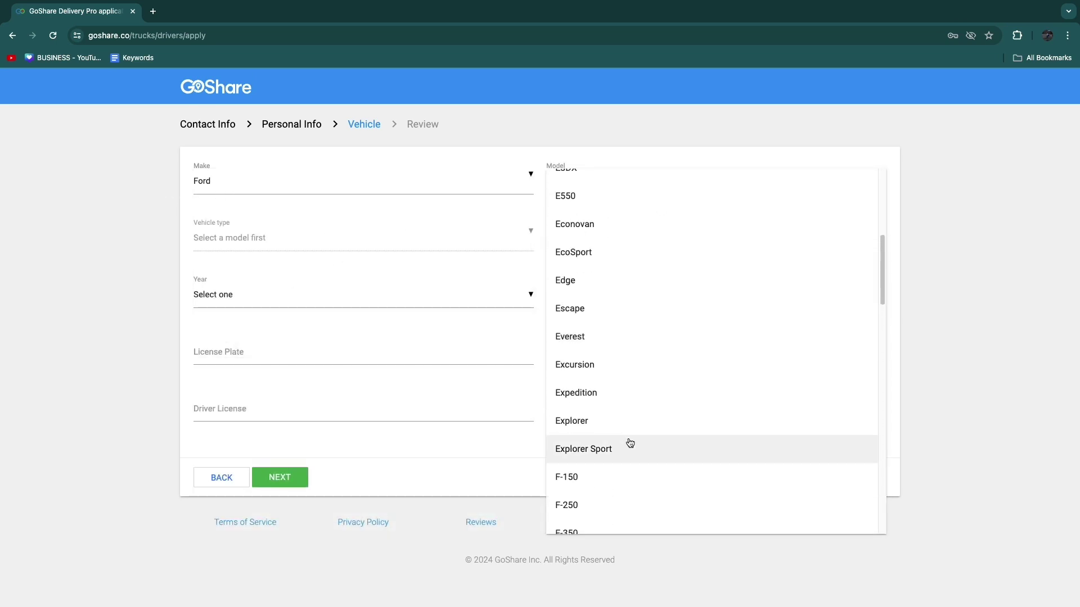
click(625, 447)
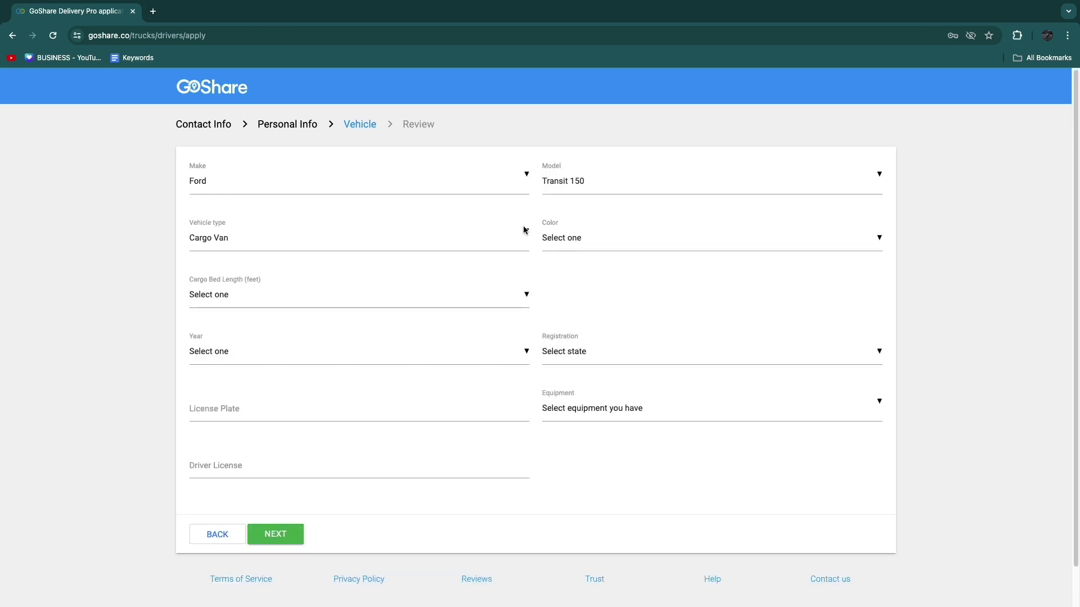
Step: Set the vehicle type to Cargo Van, colour Gray, 20 ft. bed, and year 2022
click(244, 245)
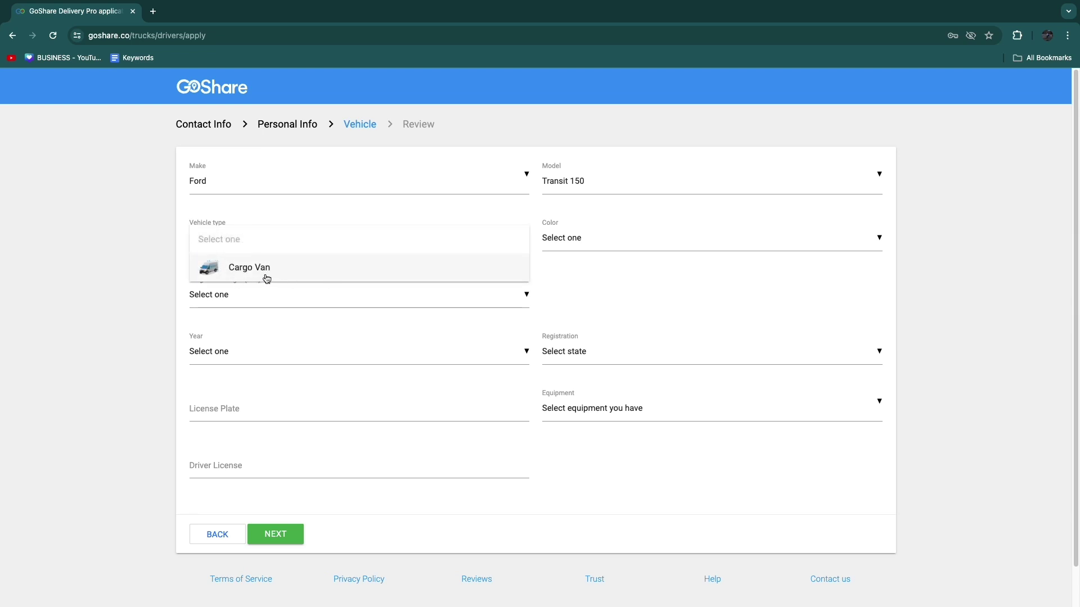
click(235, 271)
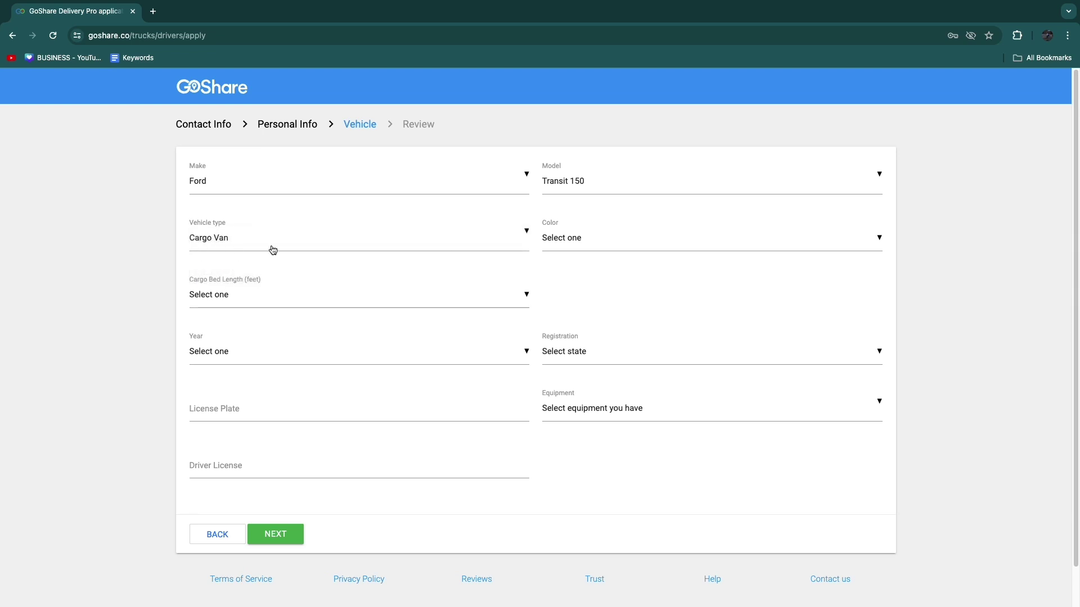
click(585, 235)
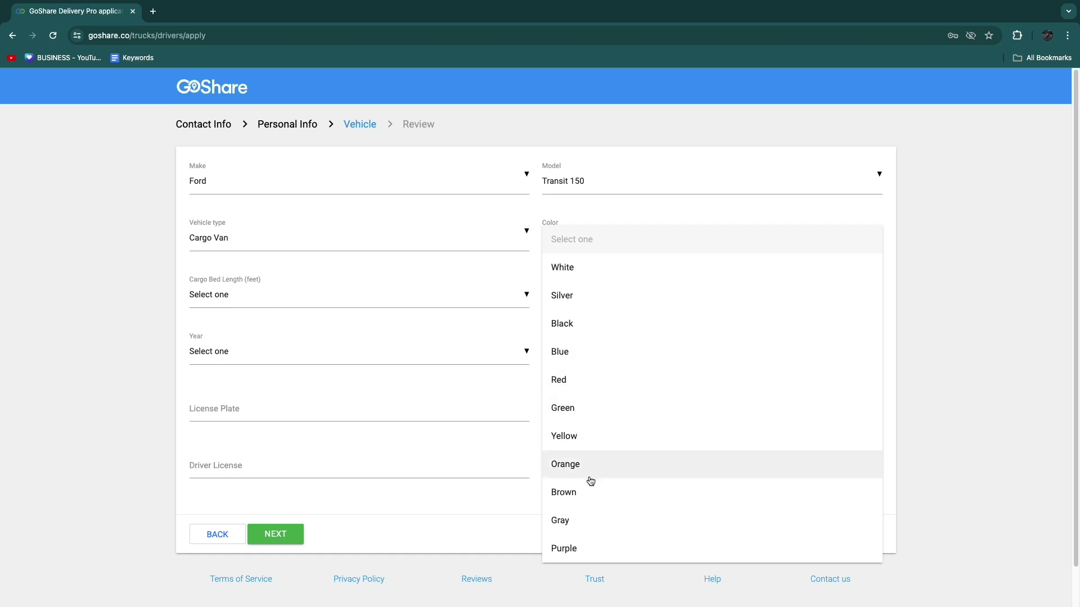
click(586, 533)
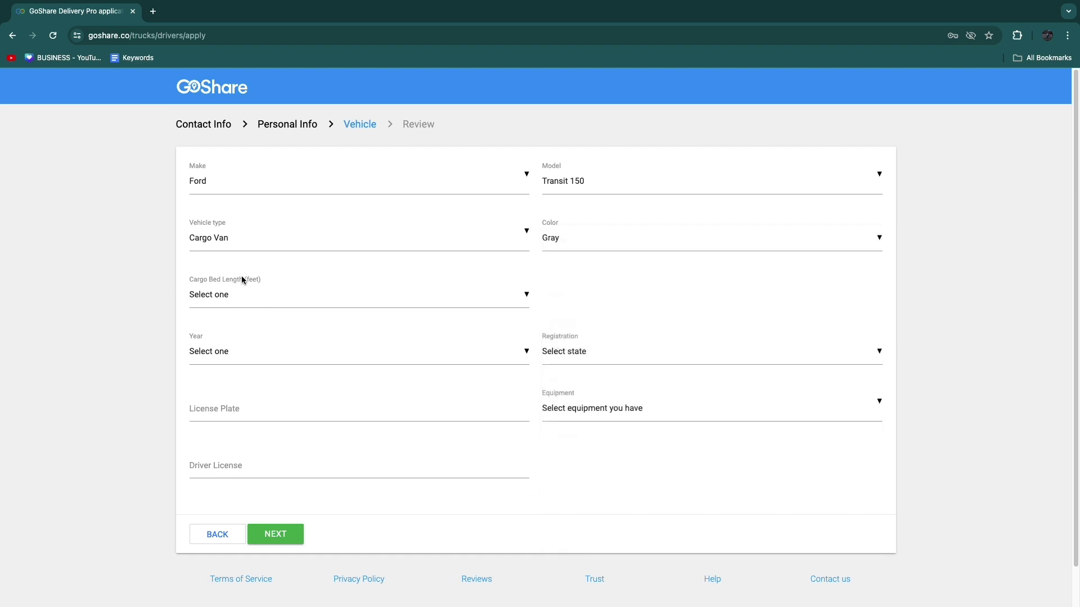
click(234, 295)
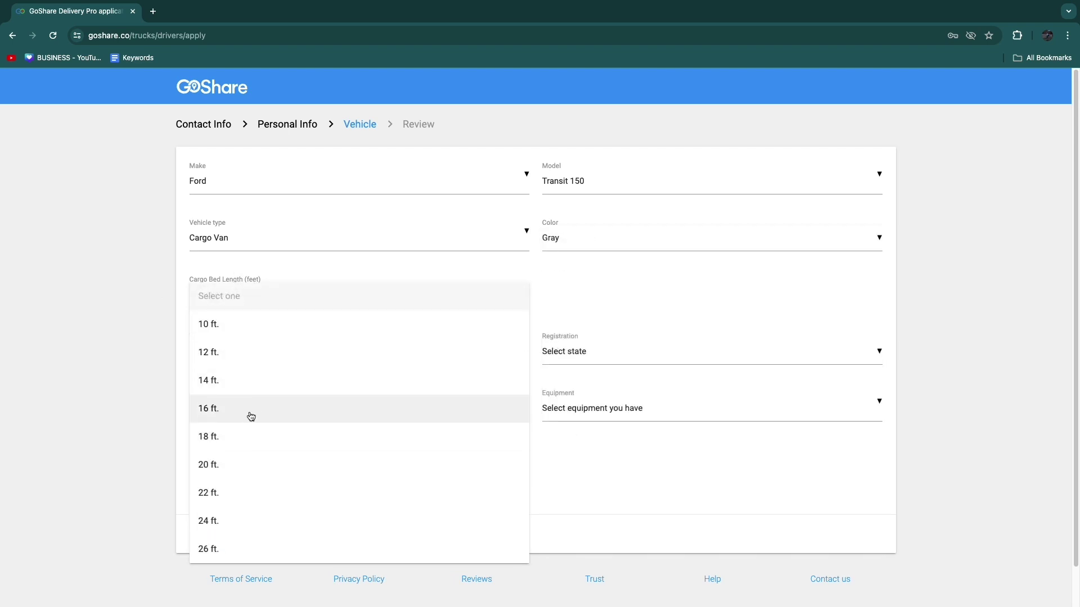
click(243, 474)
click(253, 354)
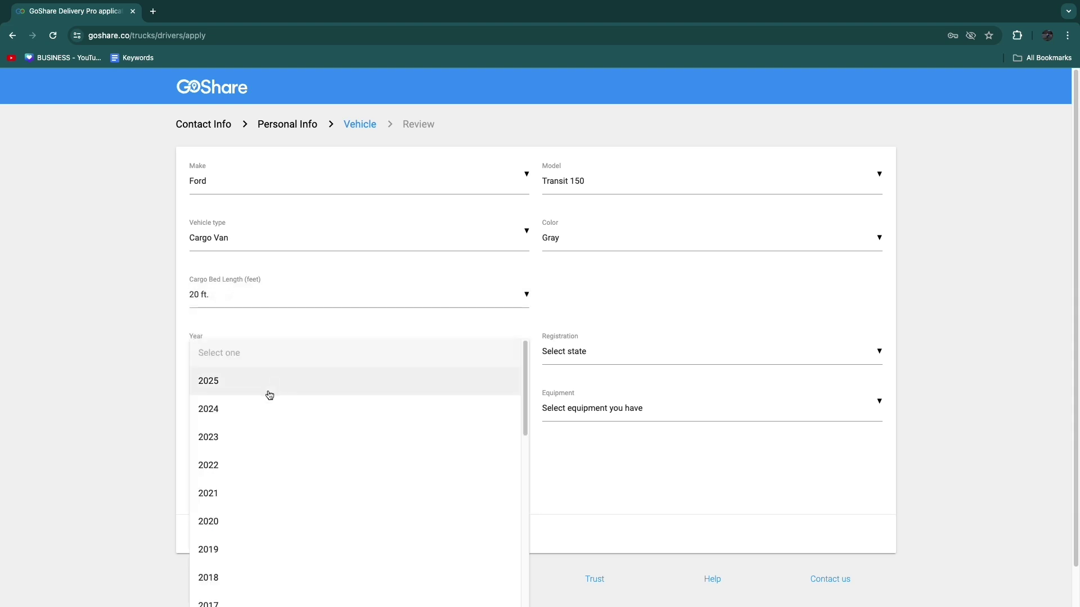
scroll(338, 413, down, 1)
click(272, 388)
click(599, 352)
scroll(586, 282, down, 1)
scroll(590, 422, down, 5)
click(582, 499)
click(258, 372)
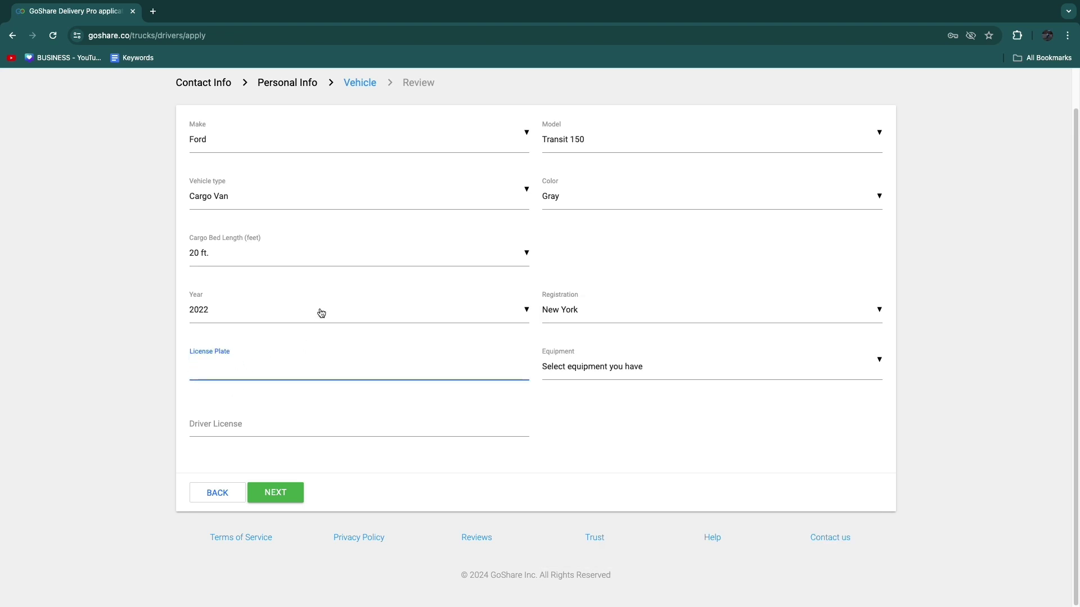
text(404 TPH)
click(596, 372)
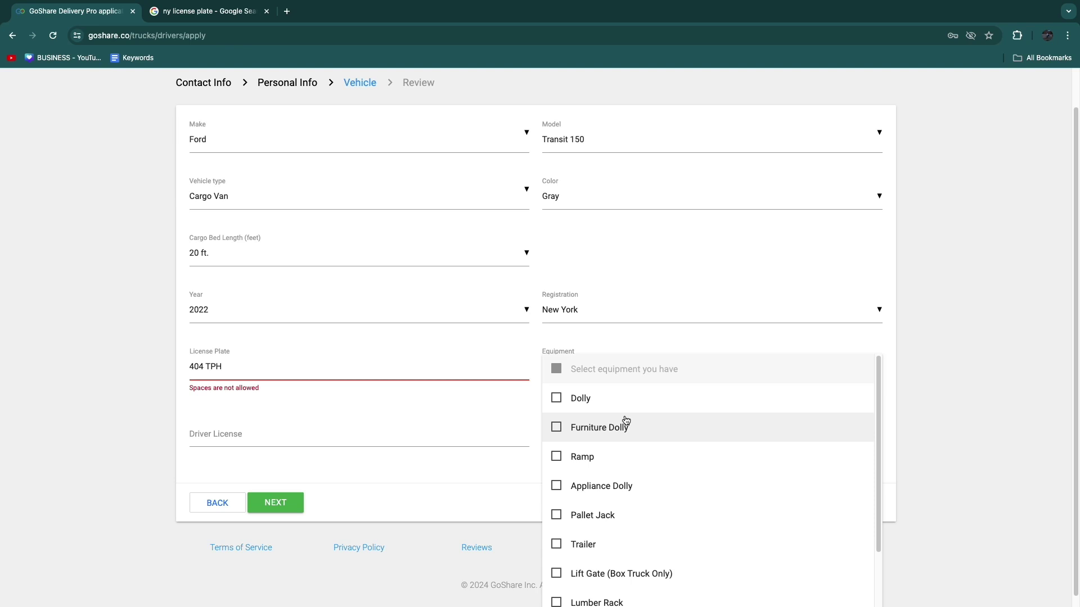
scroll(625, 420, down, 3)
scroll(650, 507, down, 2)
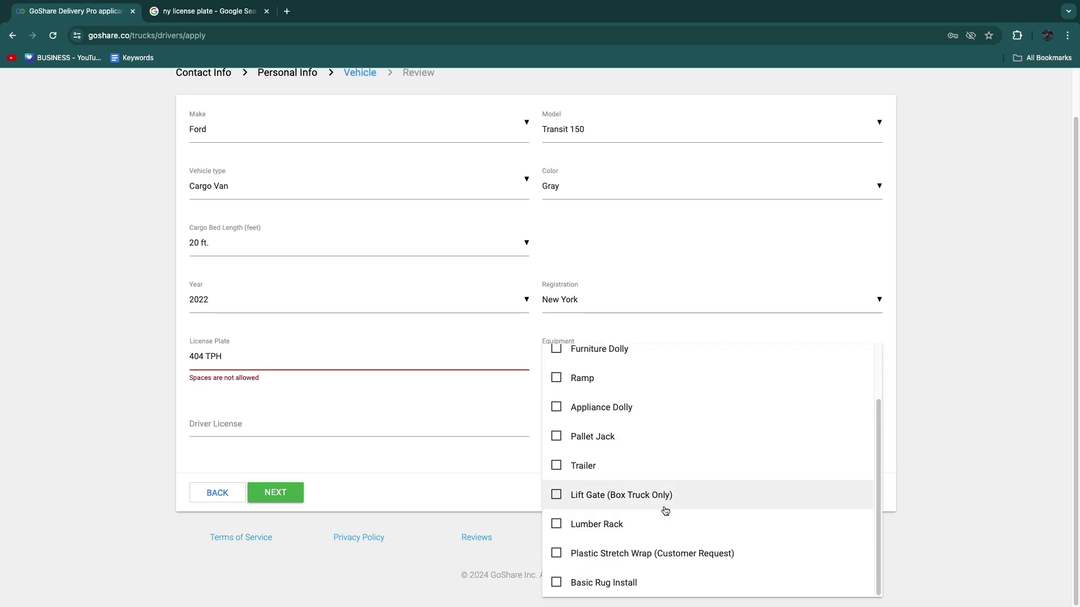
scroll(641, 531, up, 3)
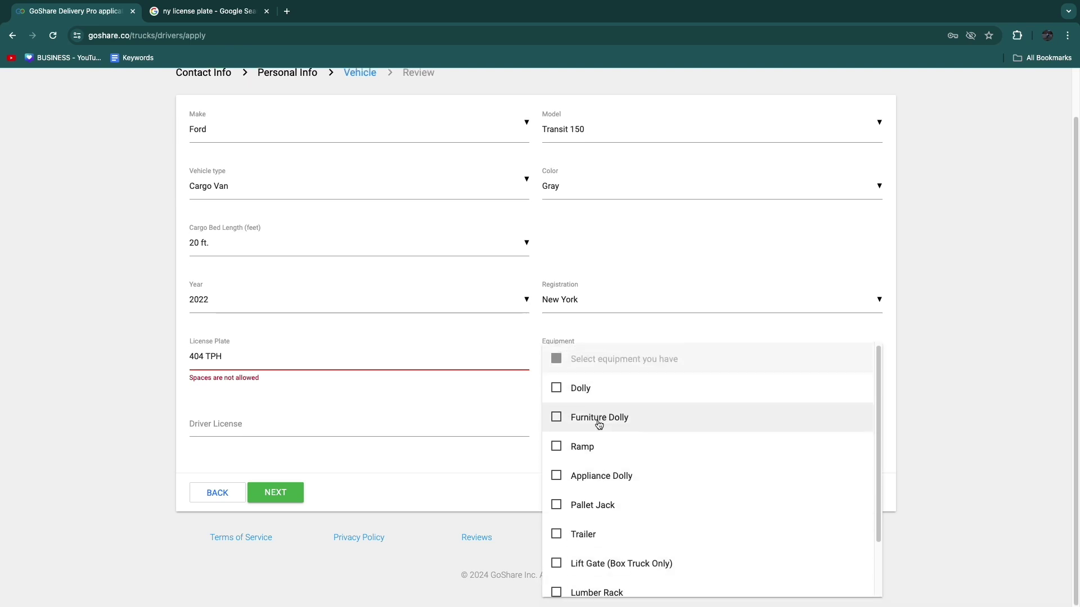
click(578, 388)
click(275, 492)
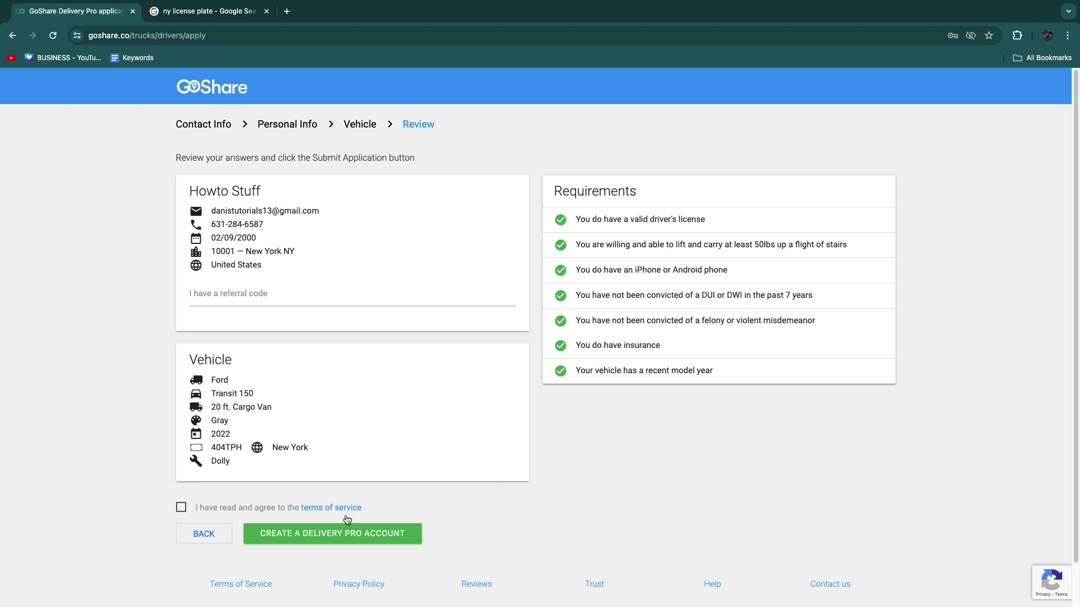
Step: Accept the terms of service and submit with Create a Delivery Pro Account
click(182, 508)
click(321, 538)
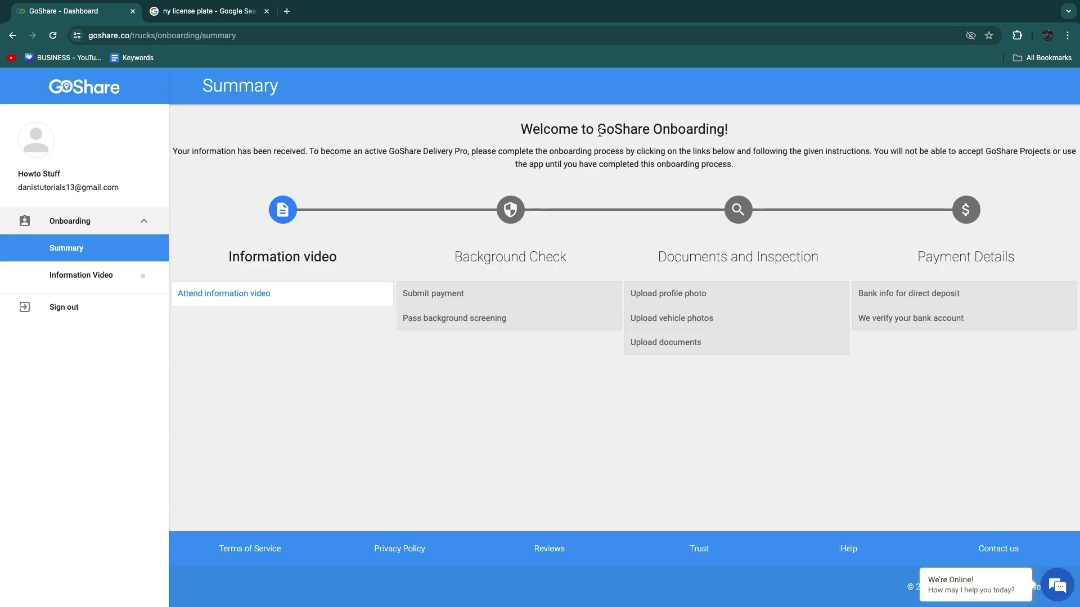
Step: Read the welcome heading and the Information video and Background Check steps
drag(597, 130, 727, 130)
click(253, 300)
drag(228, 256, 326, 253)
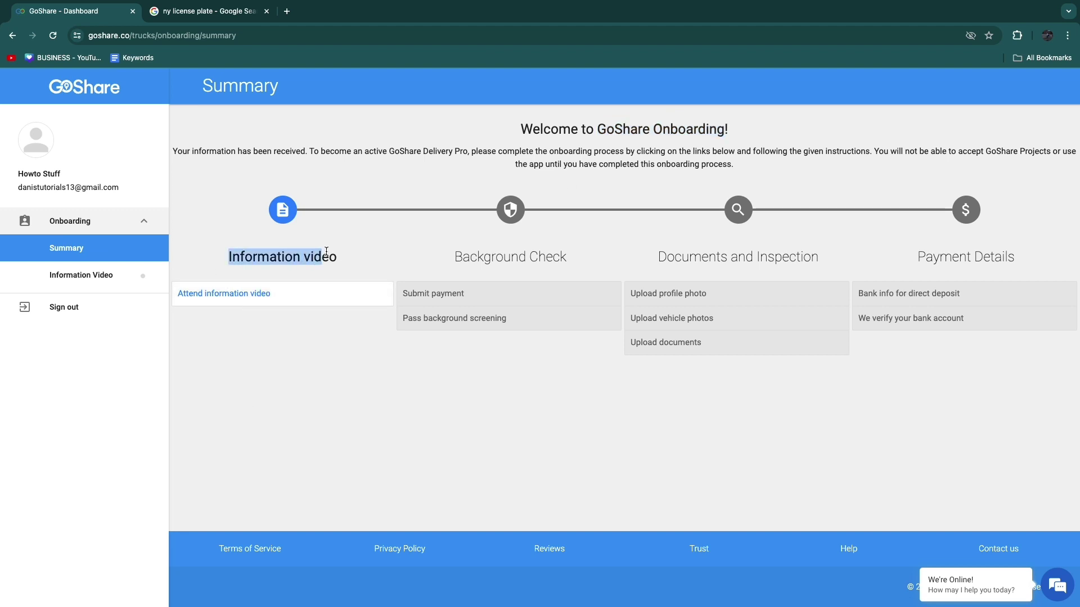
click(260, 394)
drag(448, 256, 573, 257)
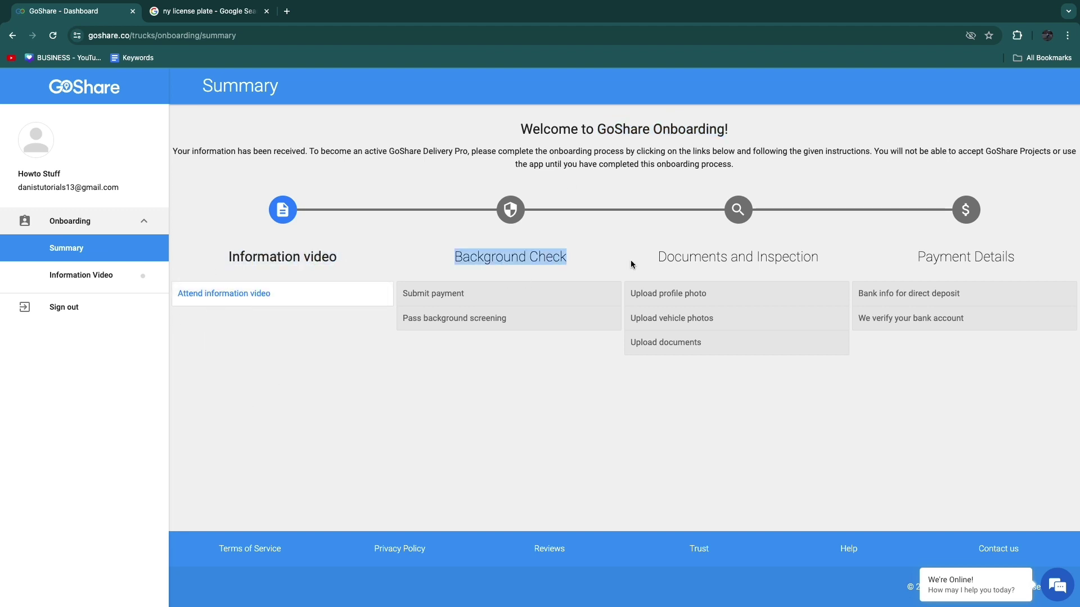
click(634, 259)
Step: Read the Documents and Inspection and Payment Details steps, then close the Google tab
drag(659, 257, 883, 260)
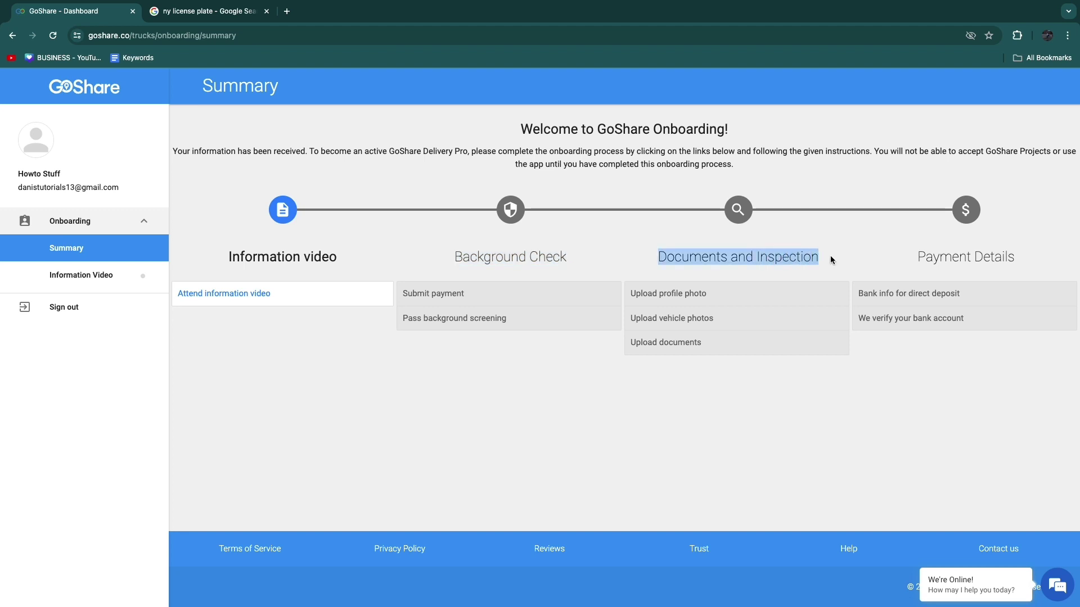
click(883, 257)
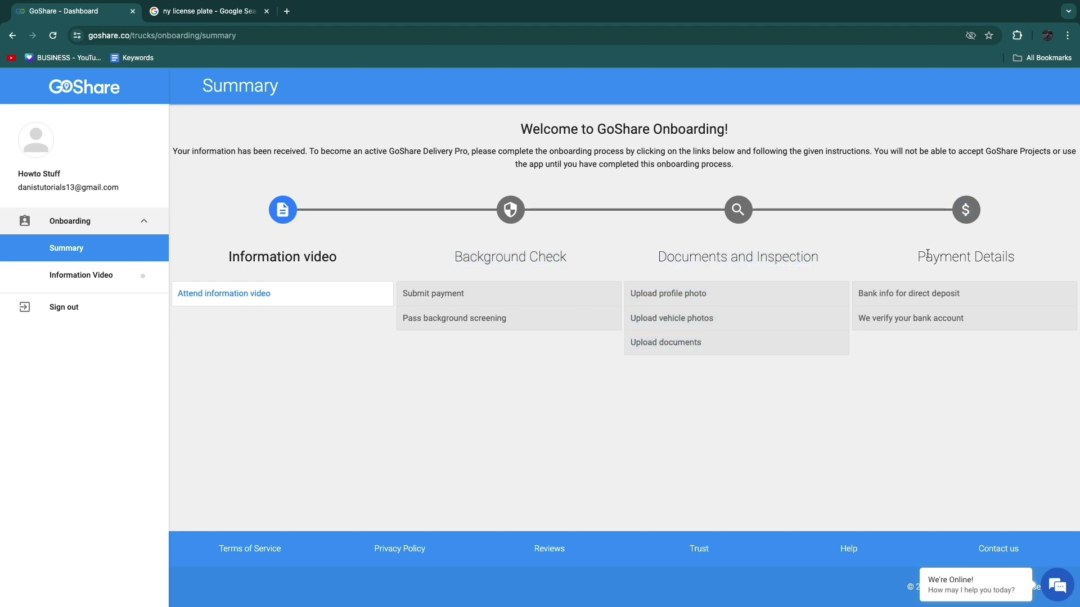
drag(918, 256, 1037, 259)
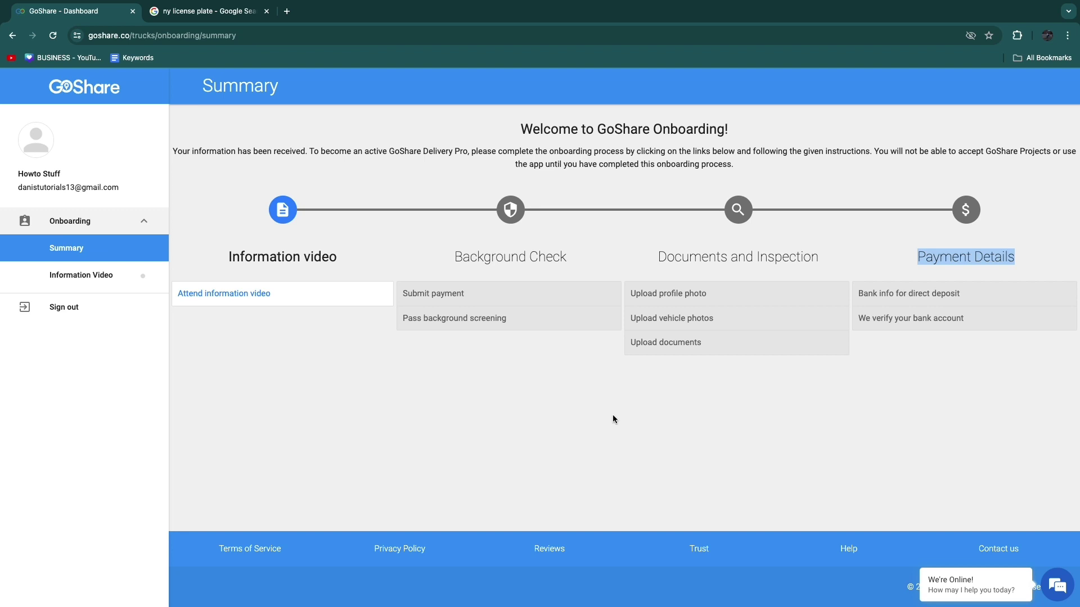
click(470, 414)
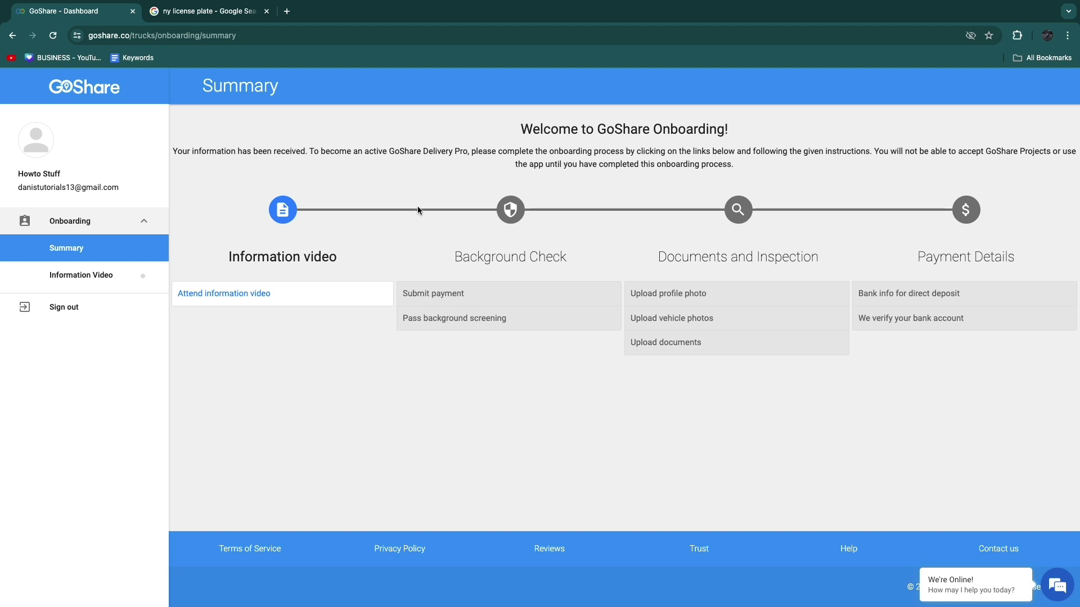
click(265, 11)
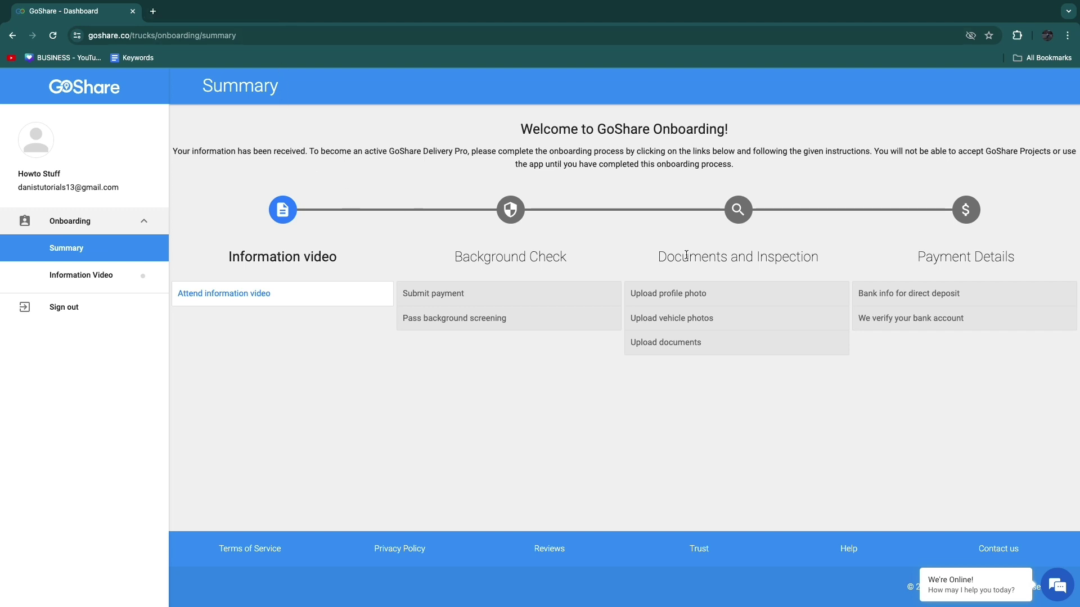